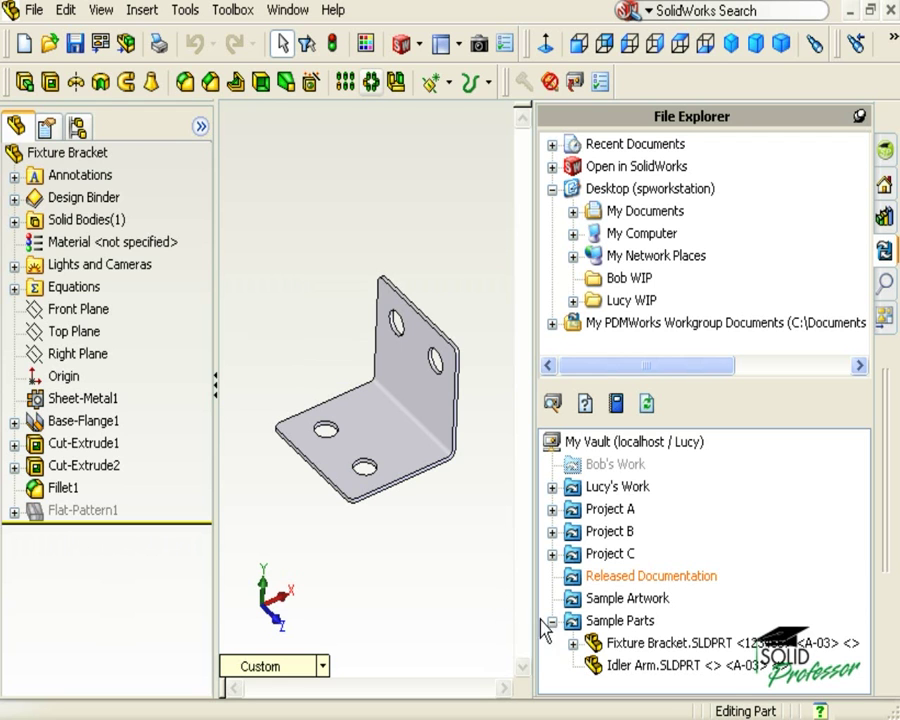
# Show the PDMWorks vault context menu for Fixture Bracket.SLDPRT
pyautogui.rightClick(610, 643)
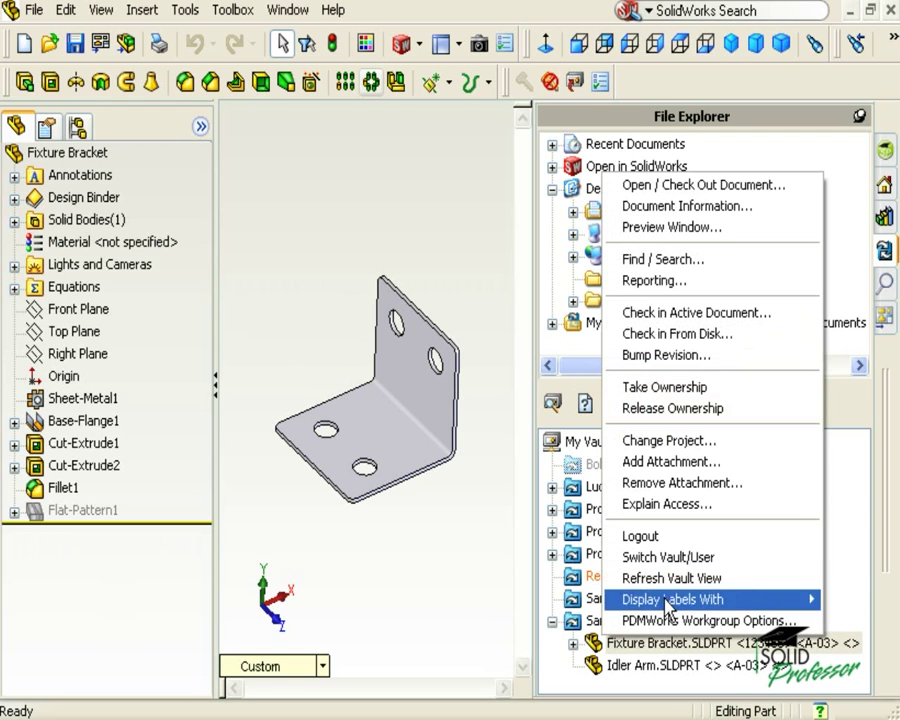
# Open Fixture Bracket's Document Information on the Properties tab, keeping revision A-03
pyautogui.click(723, 213)
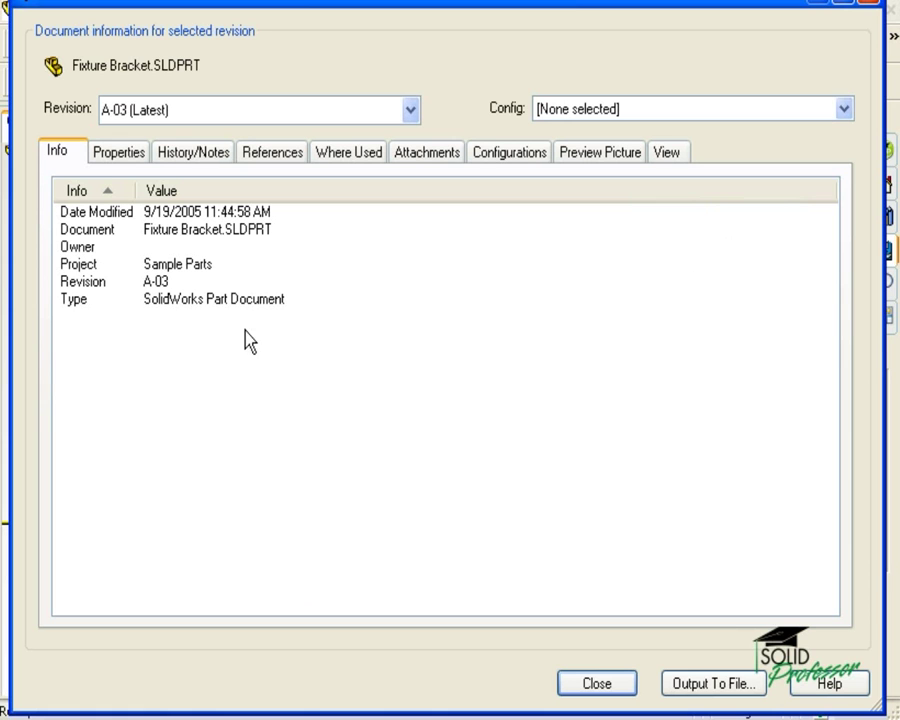
pyautogui.click(143, 157)
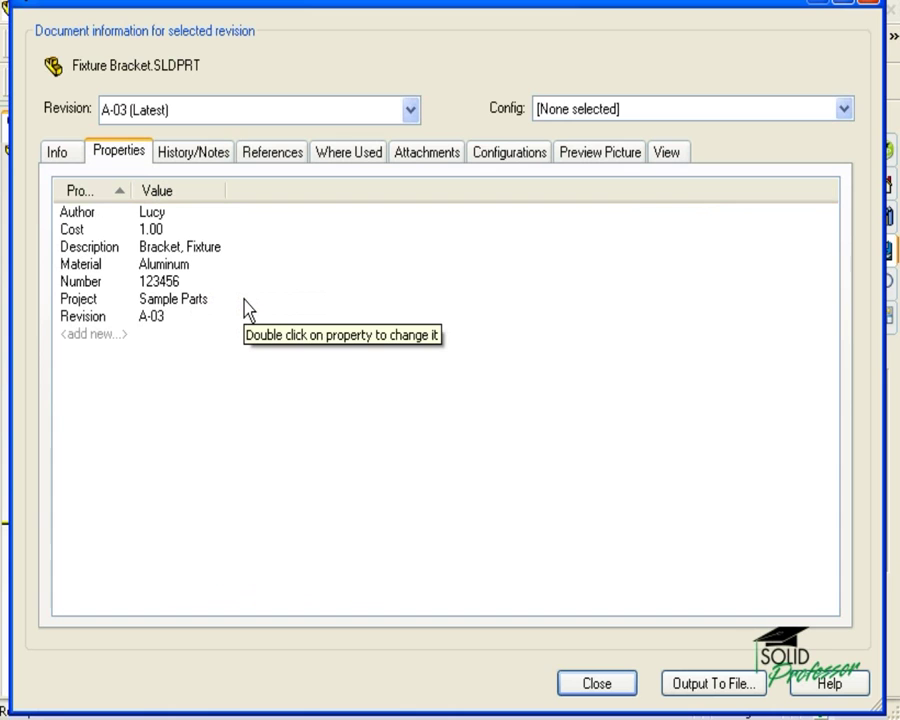
pyautogui.click(410, 111)
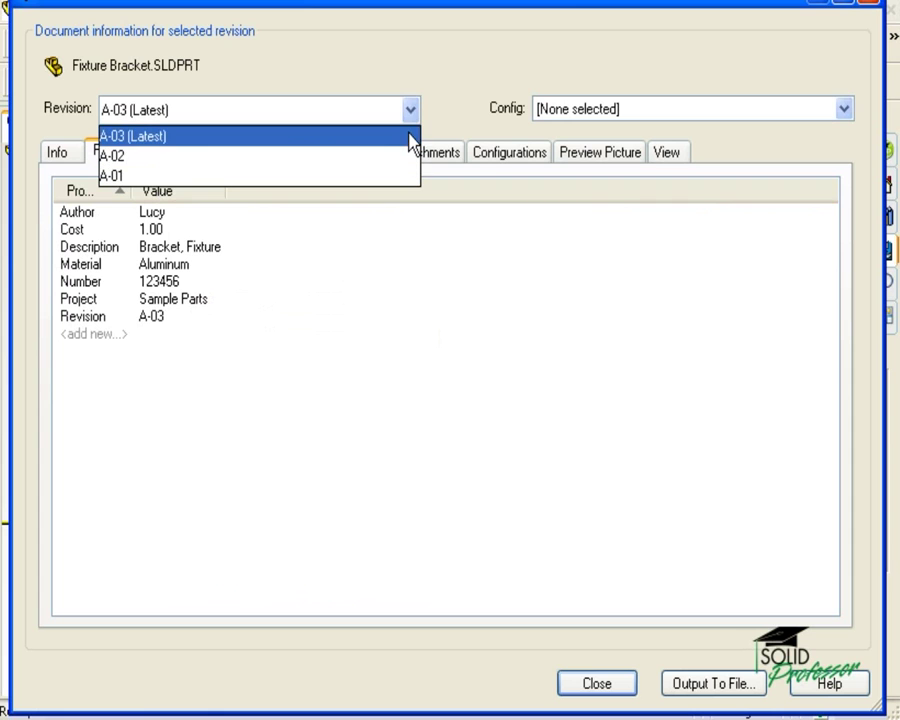
pyautogui.click(428, 136)
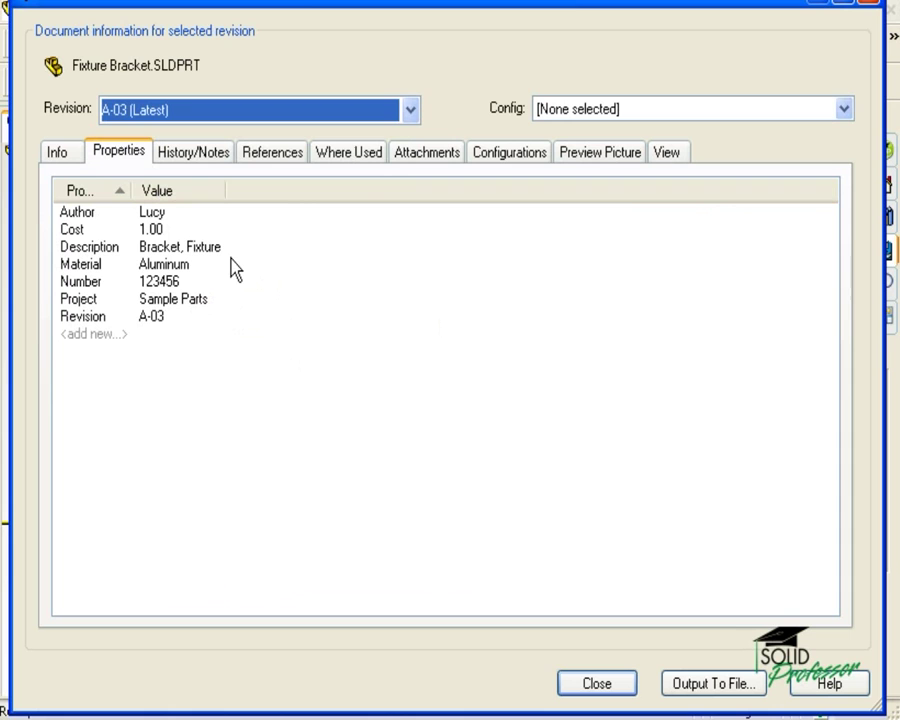
# Compare revision A-02's properties, then switch back to A-03 (Latest)
pyautogui.click(410, 110)
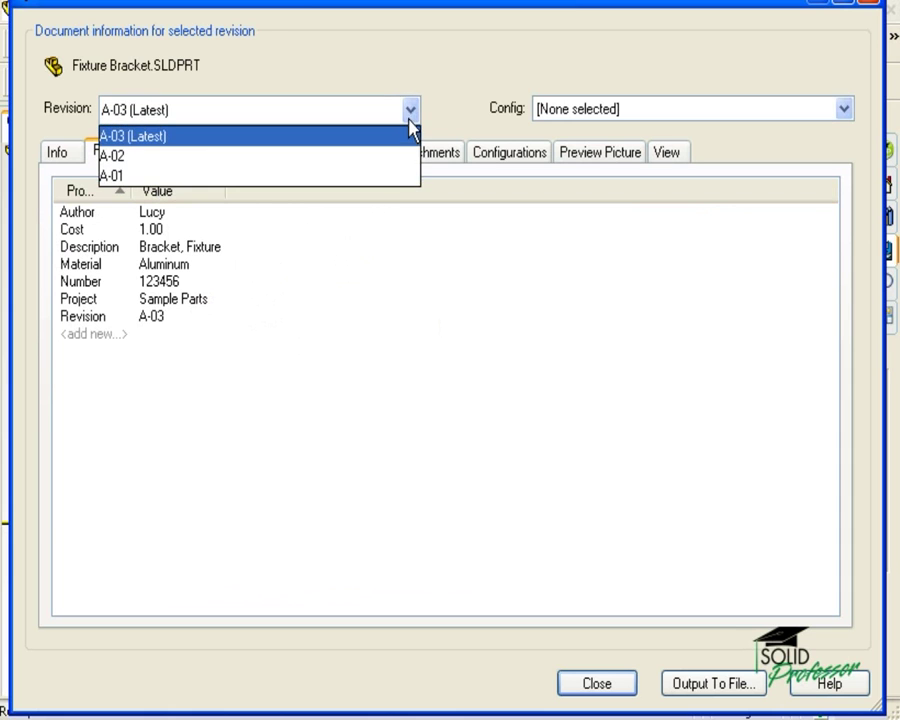
pyautogui.click(409, 155)
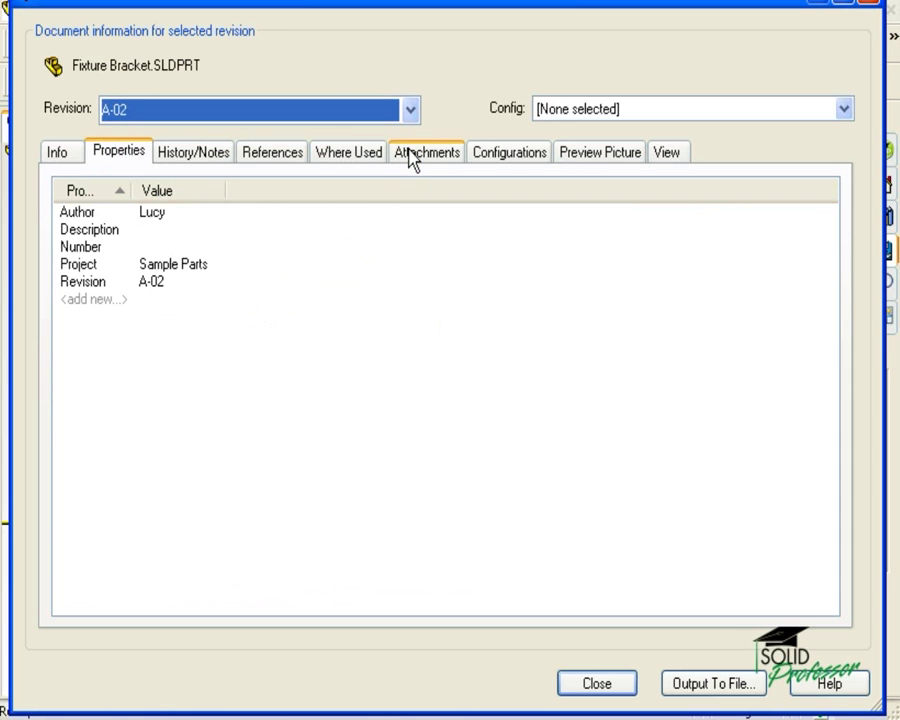
pyautogui.click(410, 115)
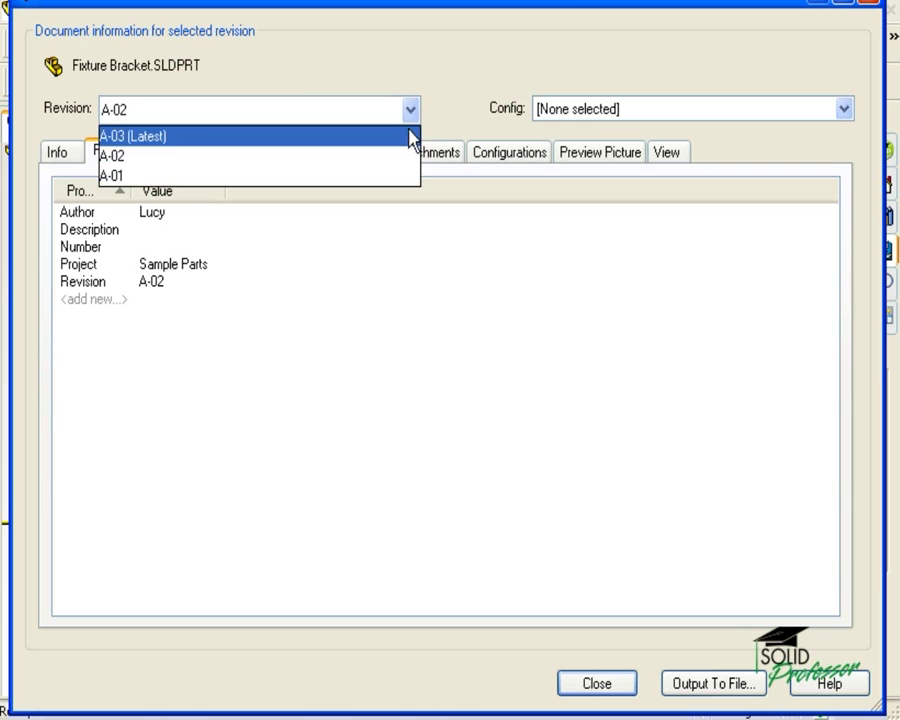
pyautogui.click(409, 137)
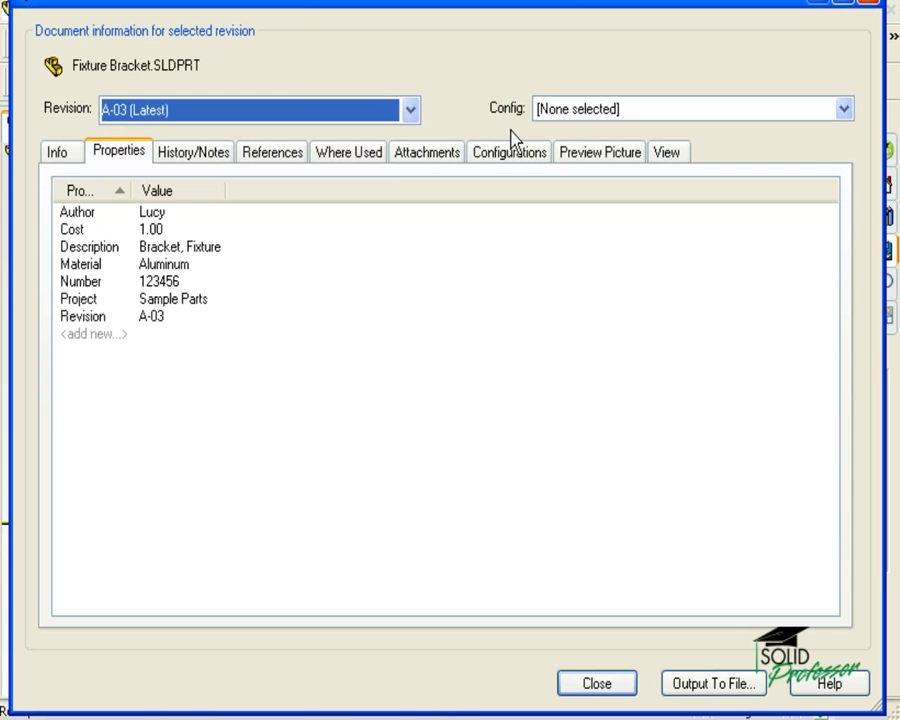
pyautogui.click(690, 116)
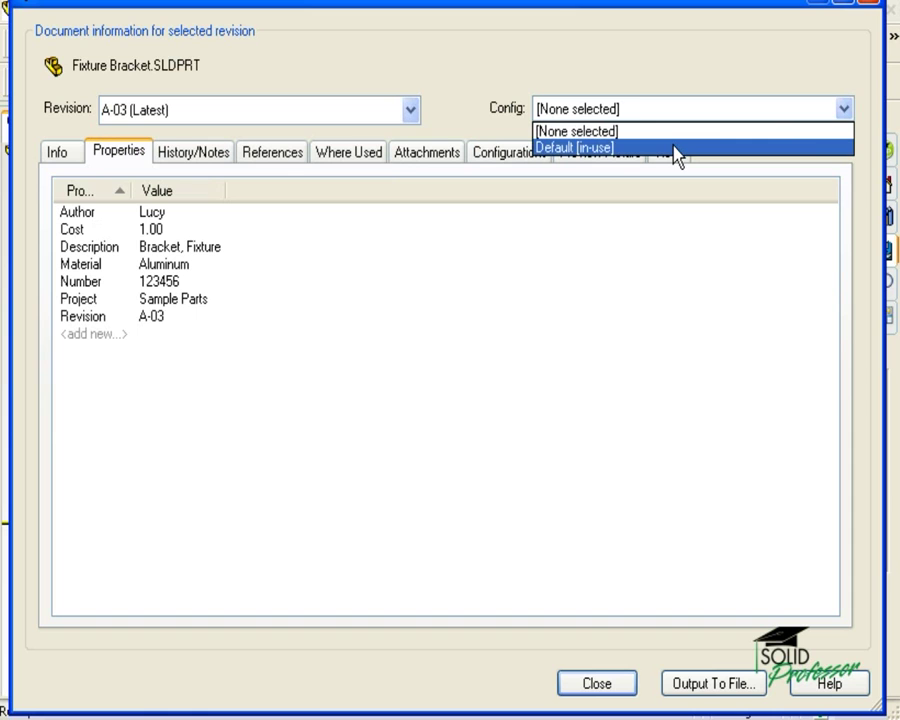
pyautogui.click(666, 136)
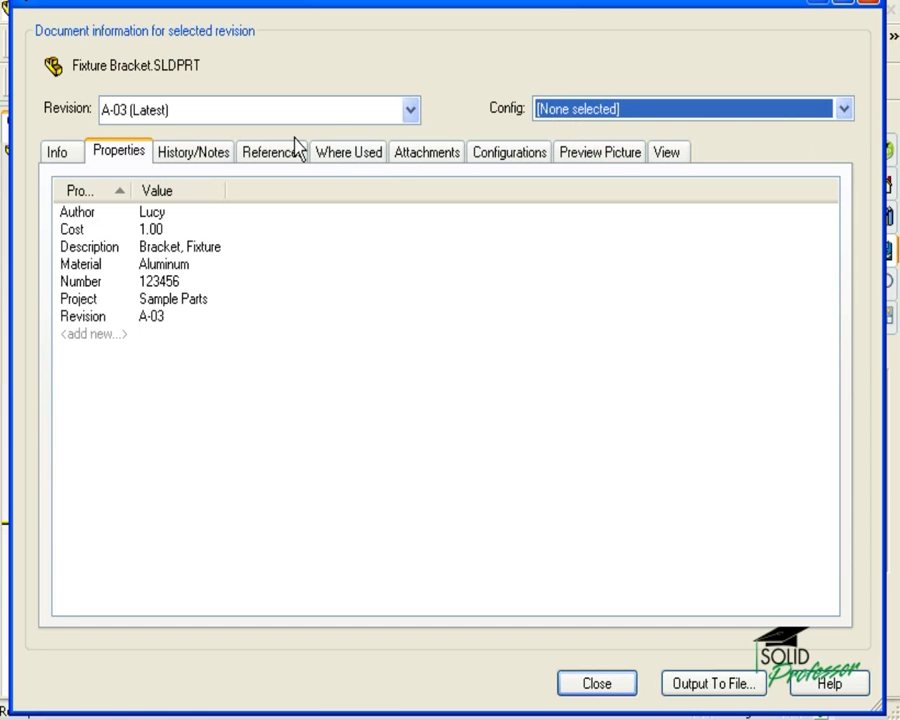
# Show the History/Notes tab listing check-ins A-01 through A-03 with notes
pyautogui.click(200, 157)
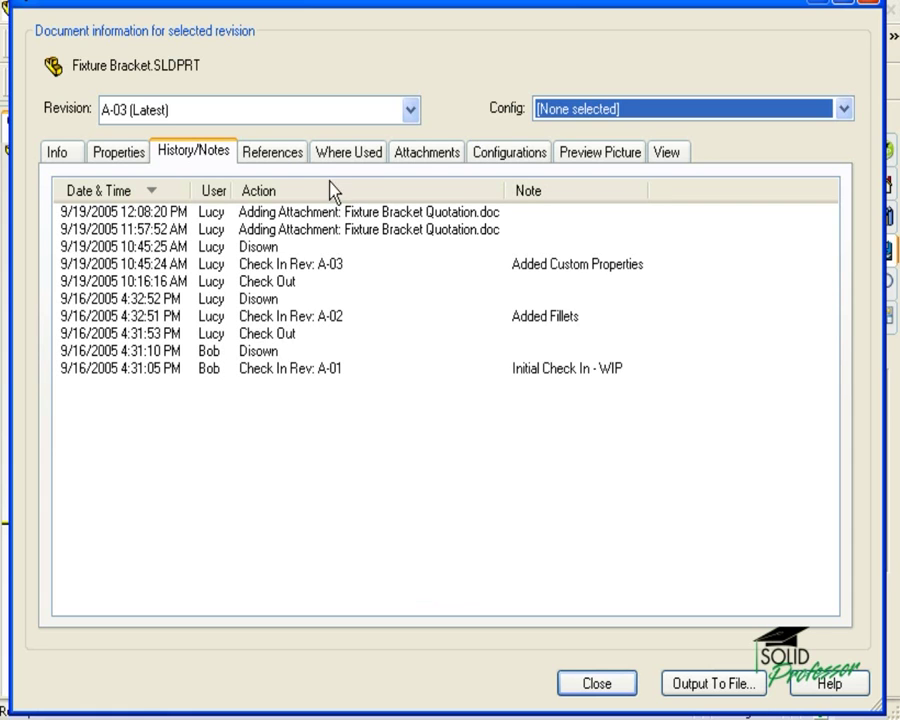
# Step through References, Where Used, Attachments and Configurations, ending on configuration Default (in use)
pyautogui.click(293, 157)
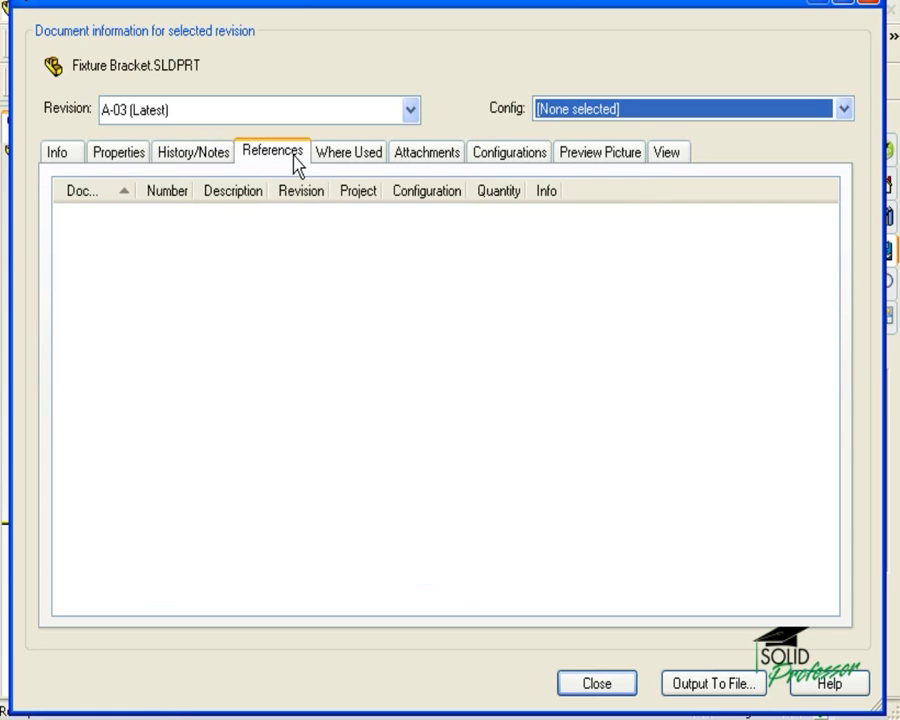
pyautogui.click(350, 160)
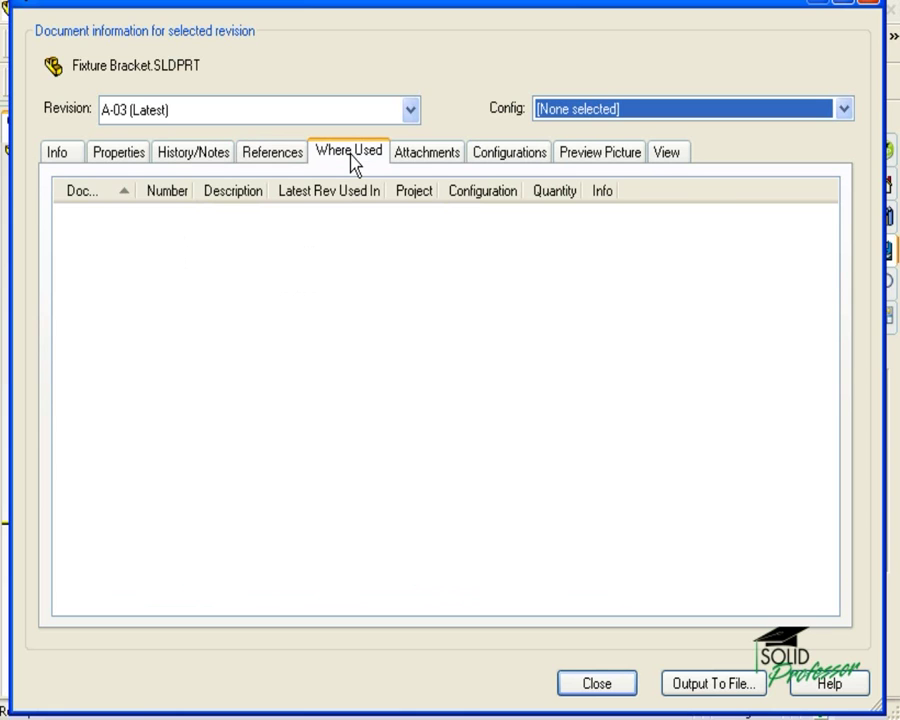
pyautogui.click(398, 165)
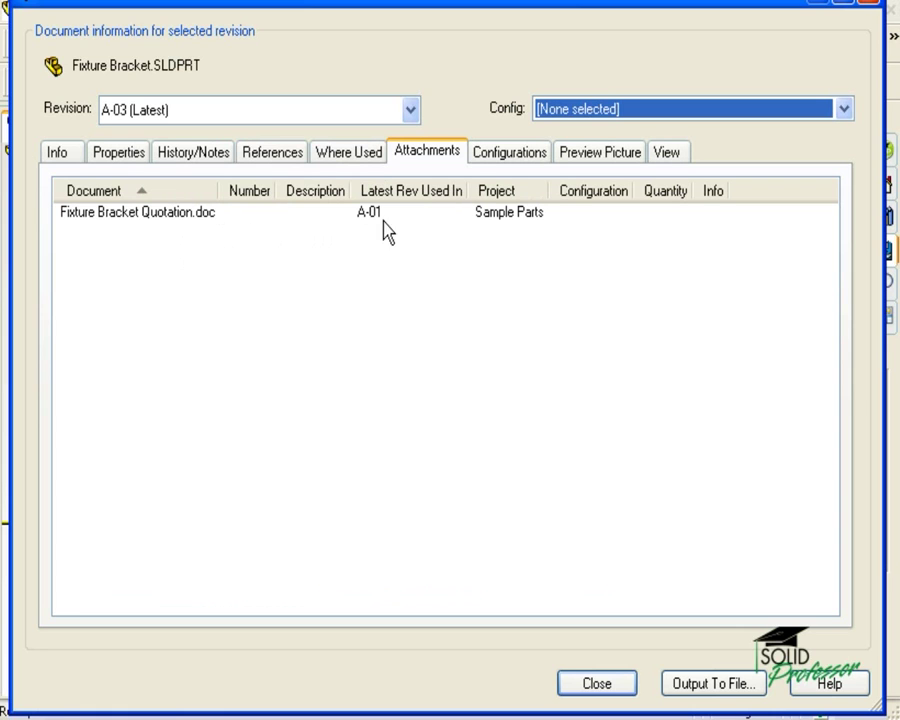
pyautogui.click(503, 166)
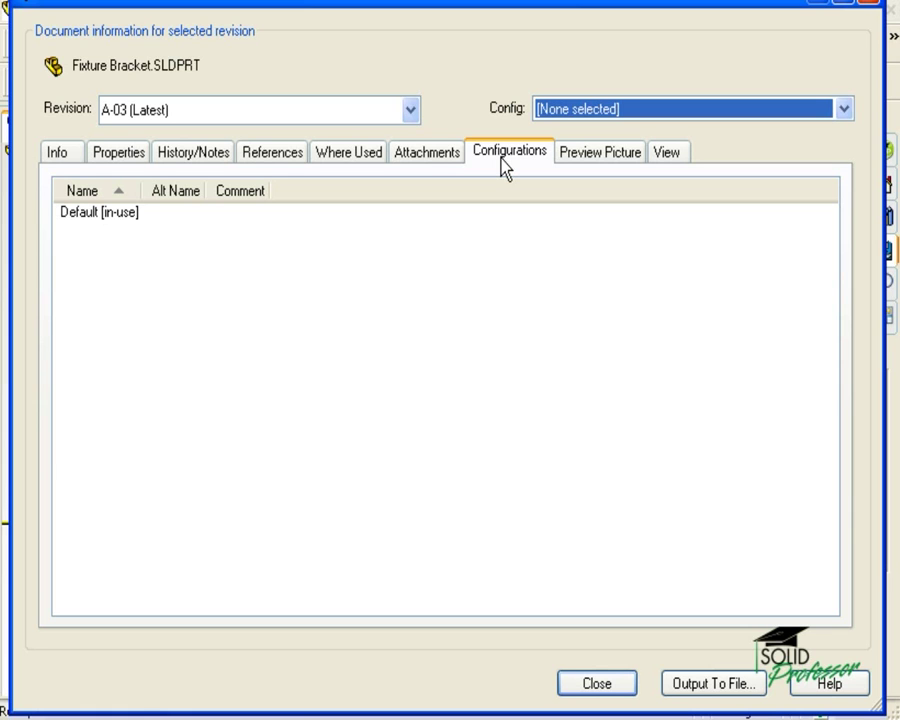
# Check the preview picture, then load the bracket in the eDrawings 3D view with spinning stopped
pyautogui.click(645, 165)
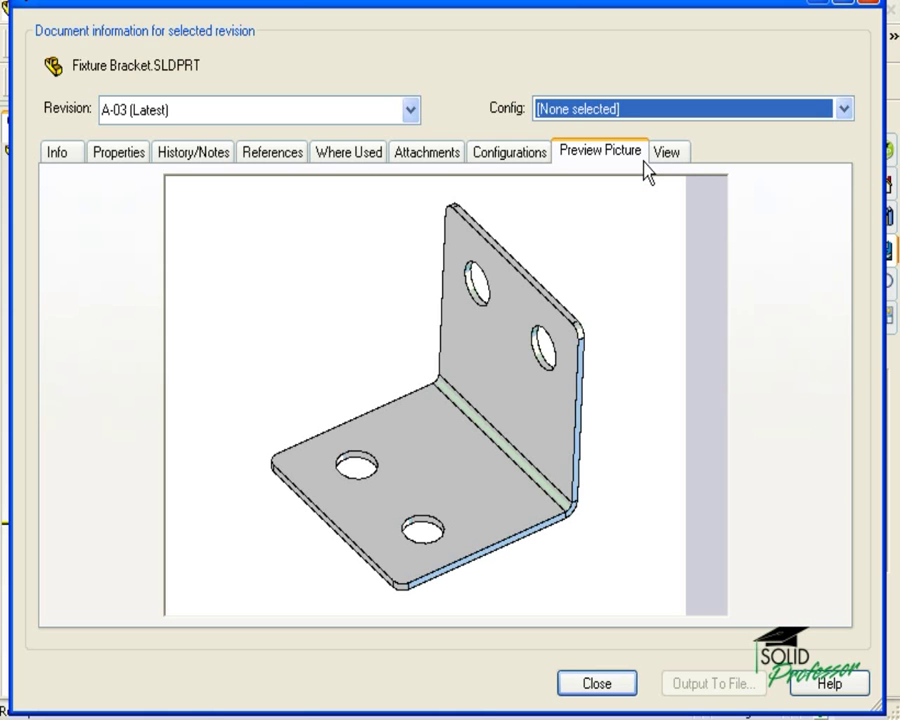
pyautogui.click(675, 158)
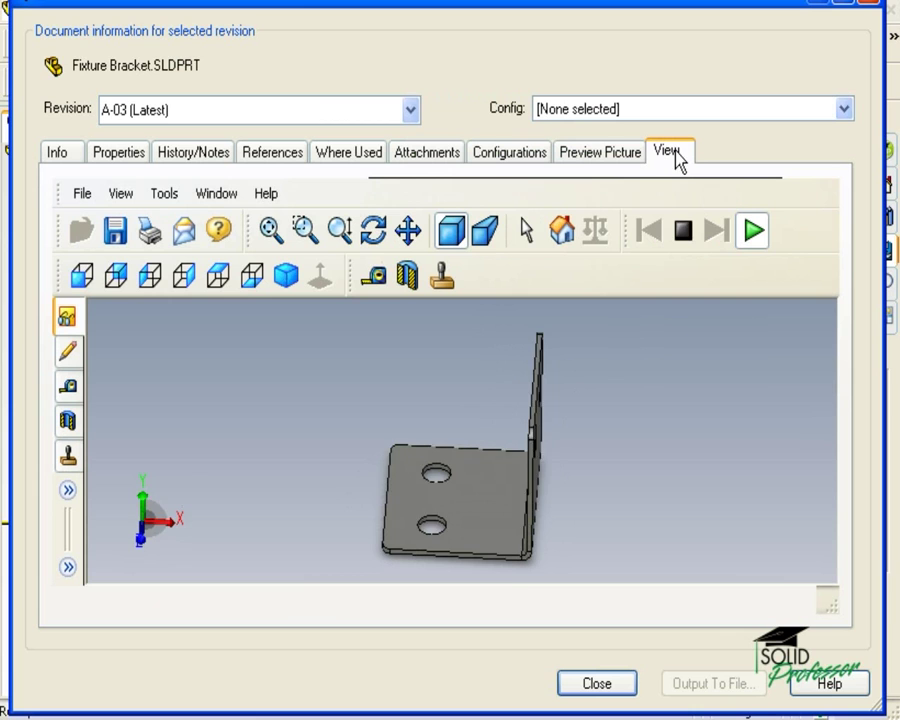
pyautogui.click(684, 233)
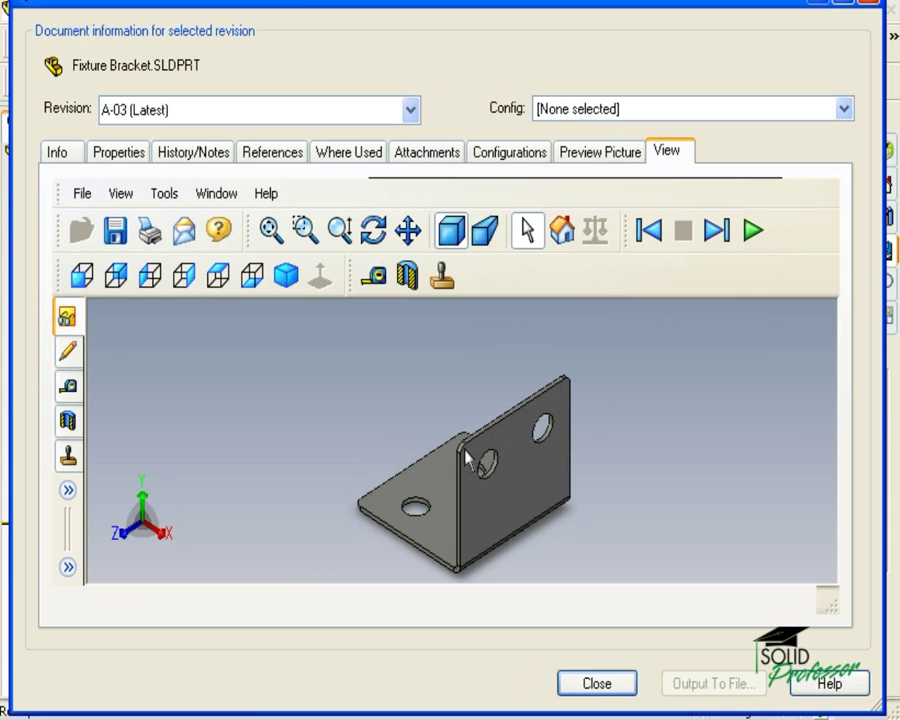
# Zoom and rotate the bracket model to inspect it from different sides
pyautogui.scroll(-5, 466, 457)
pyautogui.scroll(3, 468, 454)
pyautogui.scroll(2, 468, 454)
pyautogui.moveTo(468, 454); pyautogui.dragTo(178, 470, button='middle')
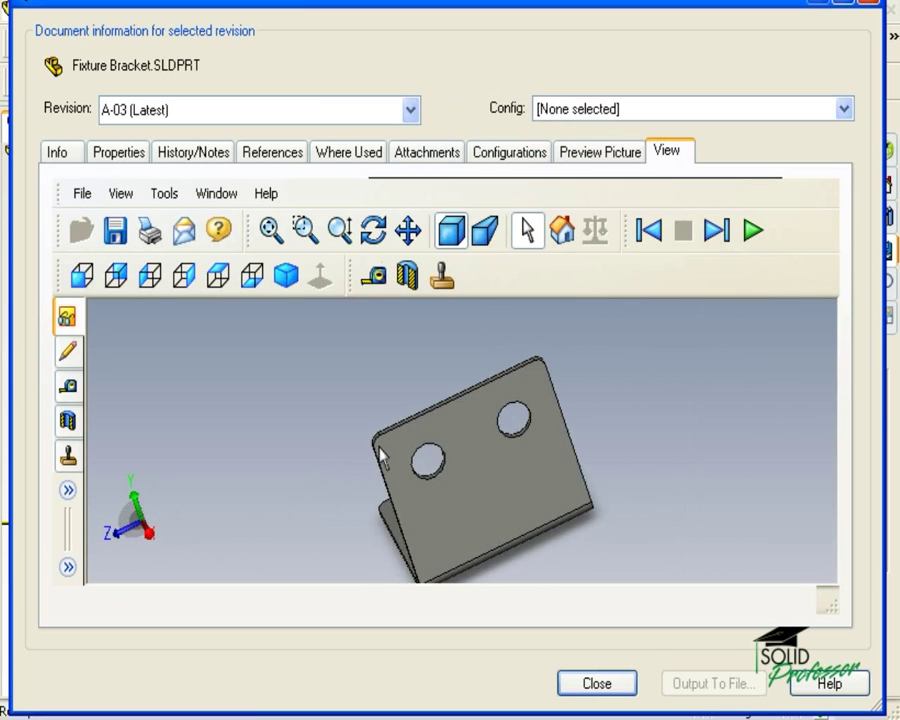
pyautogui.moveTo(301, 516); pyautogui.dragTo(345, 480, button='middle')
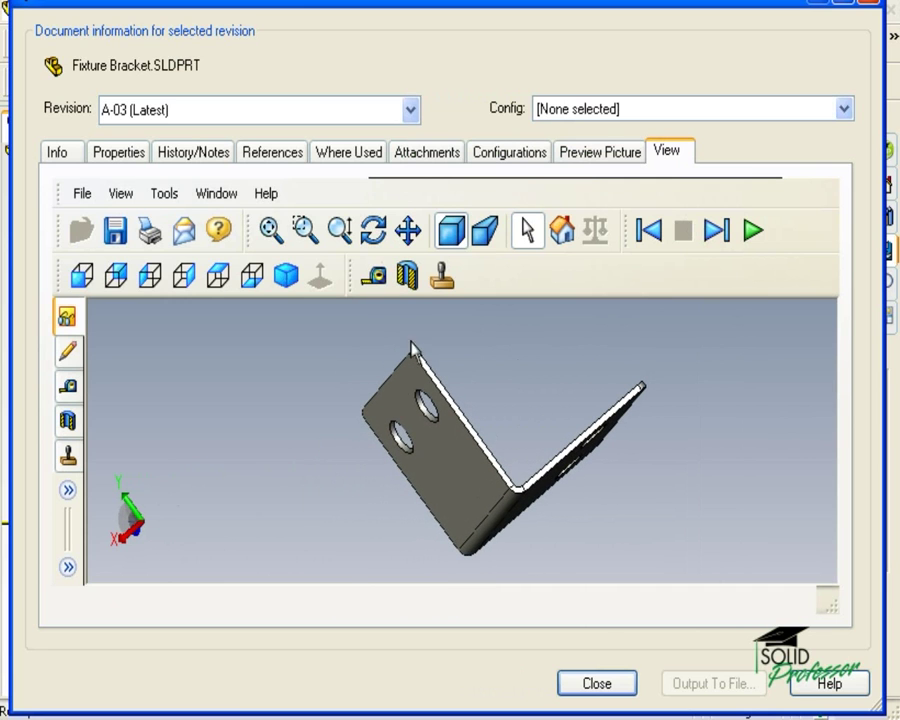
# Slice the bracket with a movable cross-section plane, then measure a plate edge at 40 mm
pyautogui.click(407, 277)
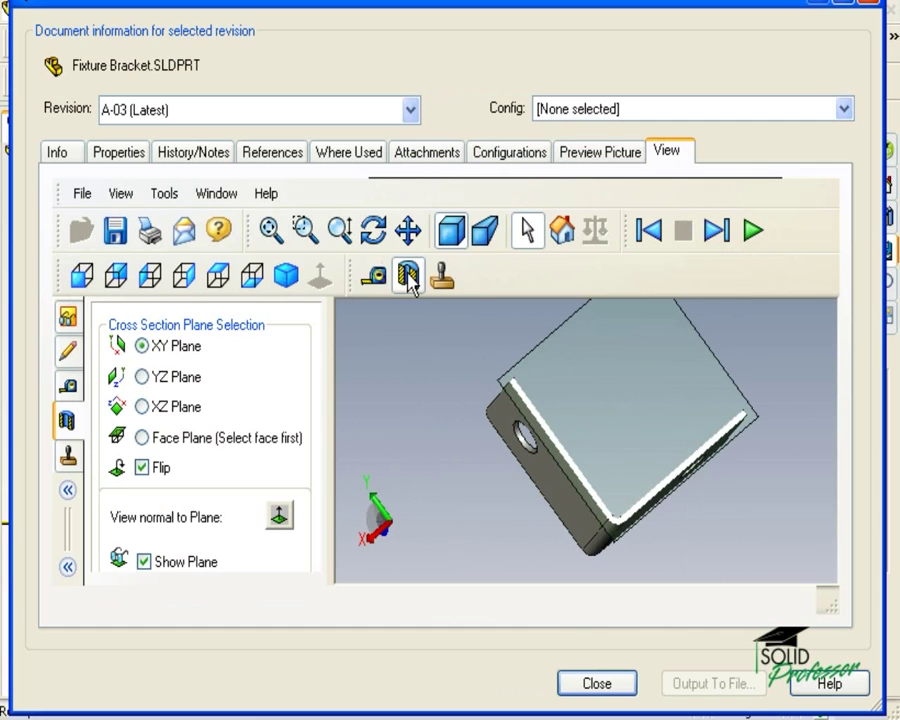
pyautogui.moveTo(605, 397); pyautogui.dragTo(598, 414)
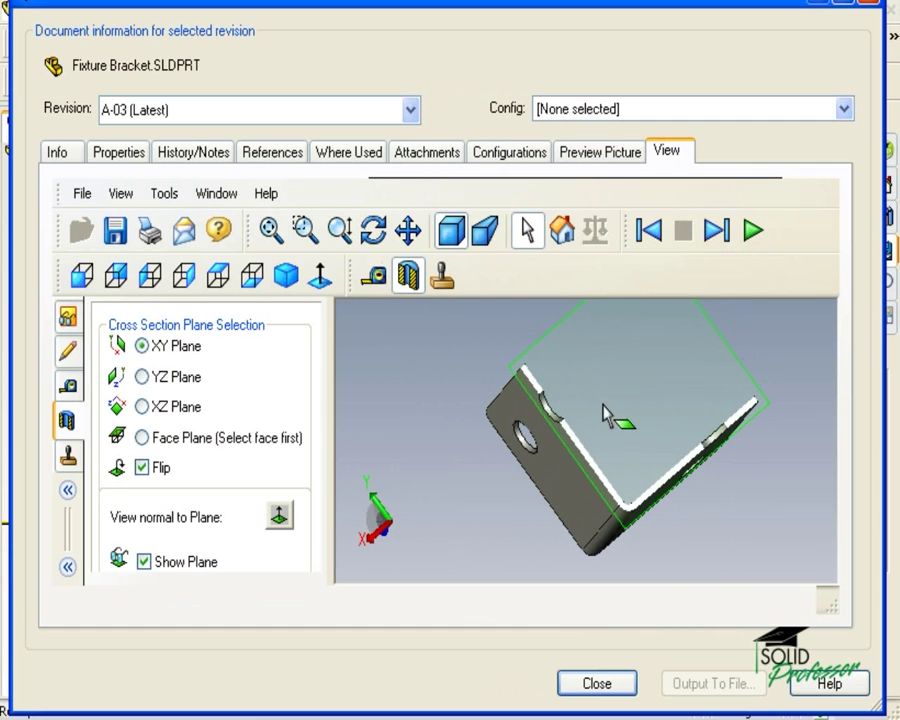
pyautogui.click(412, 282)
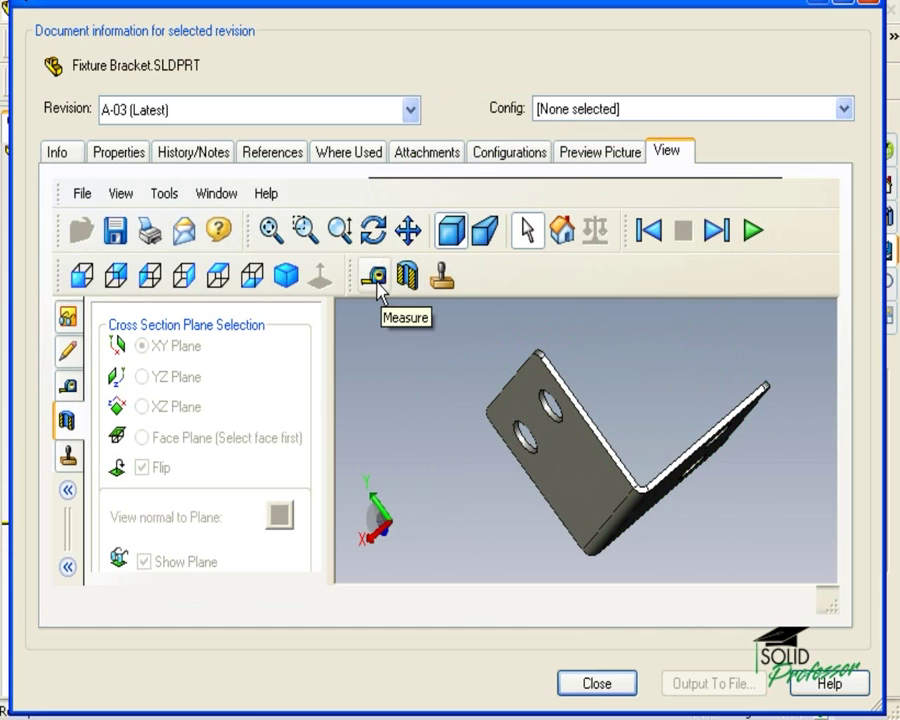
pyautogui.click(377, 282)
pyautogui.click(563, 392)
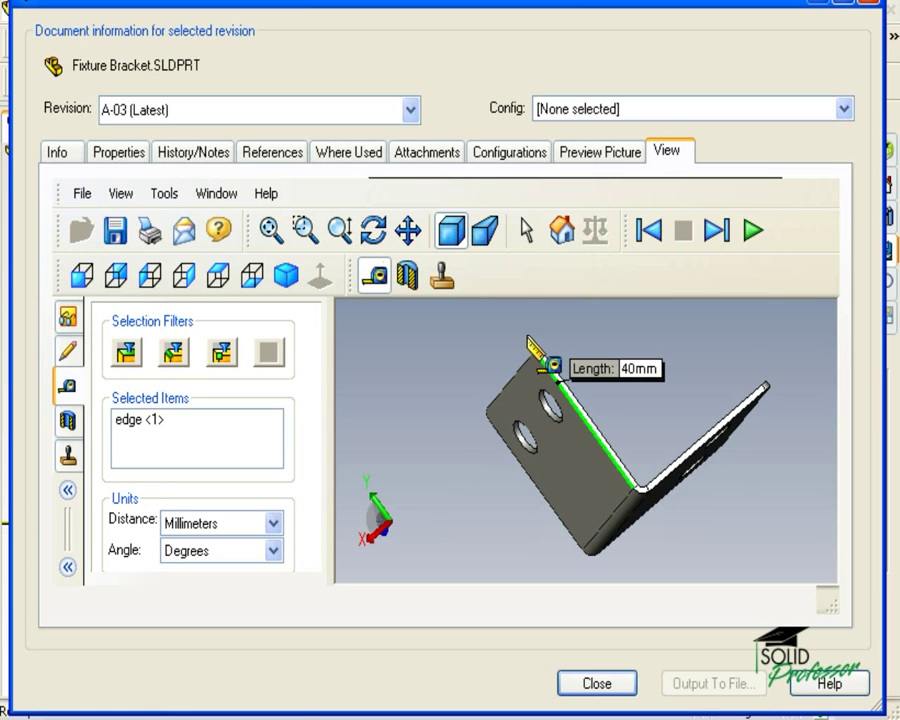
# Load revision A-01 in the viewer, return to A-03 (Latest), and open the eDrawings Help menu
pyautogui.click(398, 113)
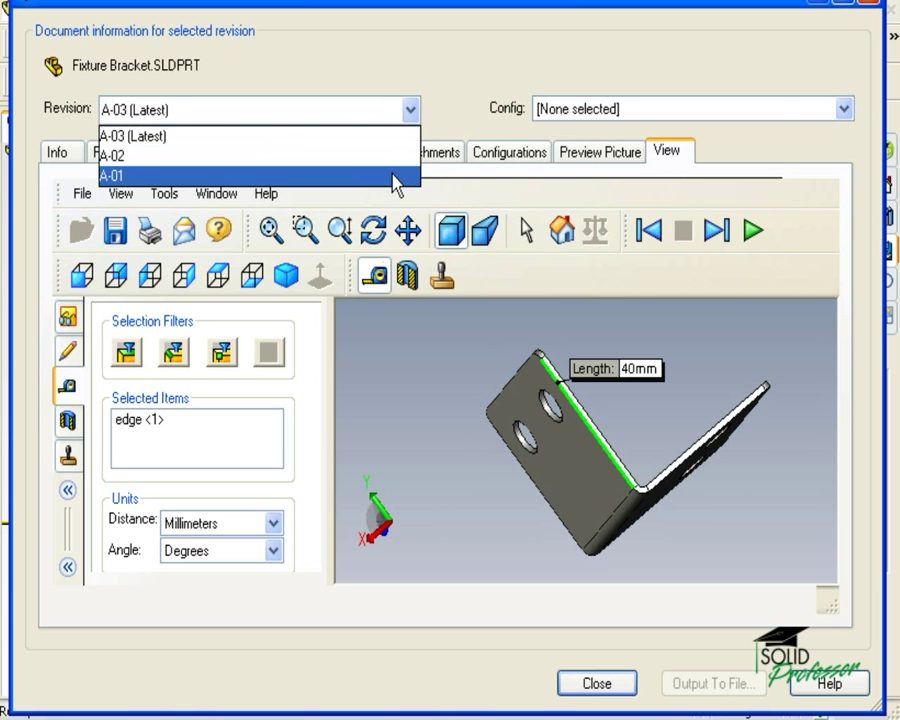
pyautogui.click(395, 180)
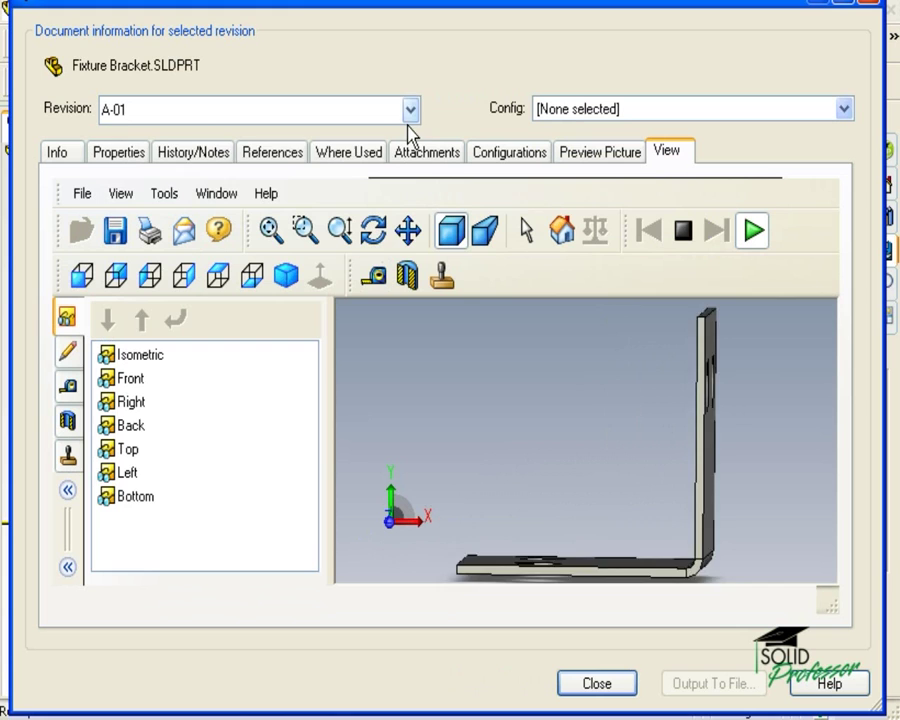
pyautogui.click(410, 110)
pyautogui.click(408, 138)
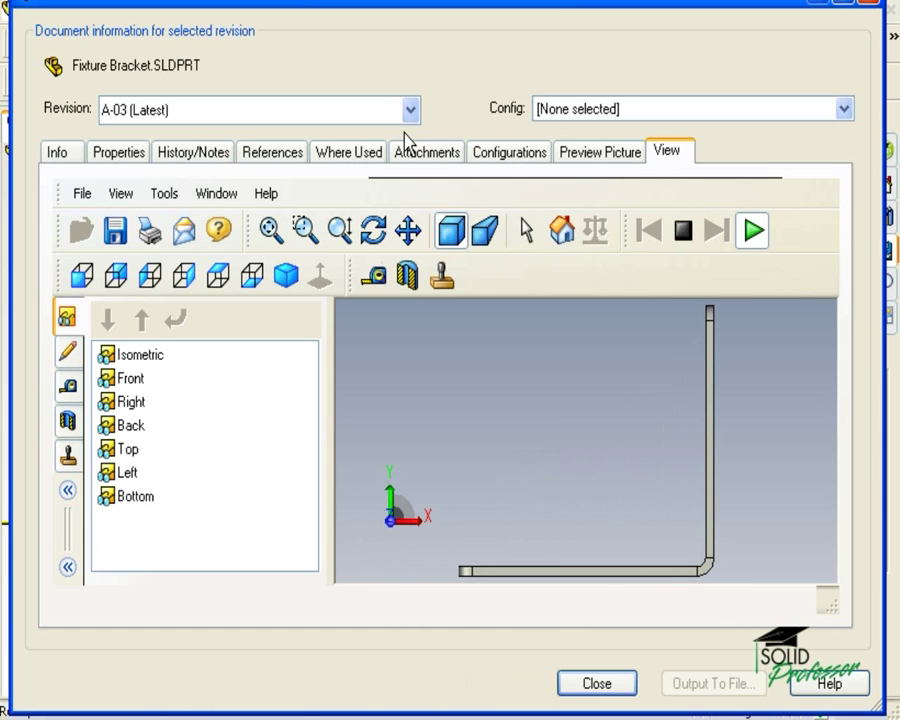
pyautogui.click(268, 195)
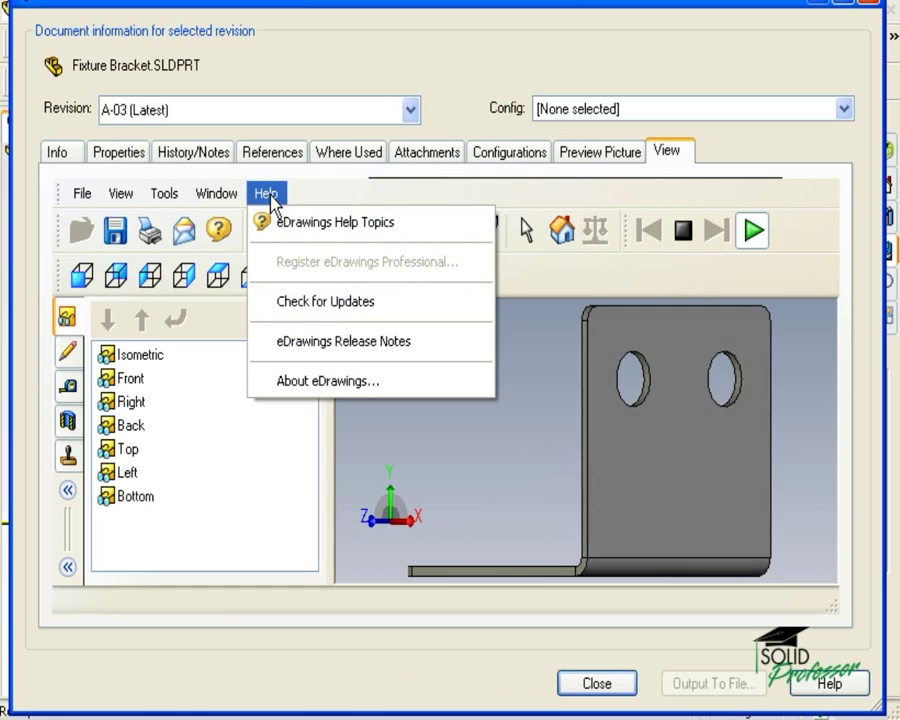